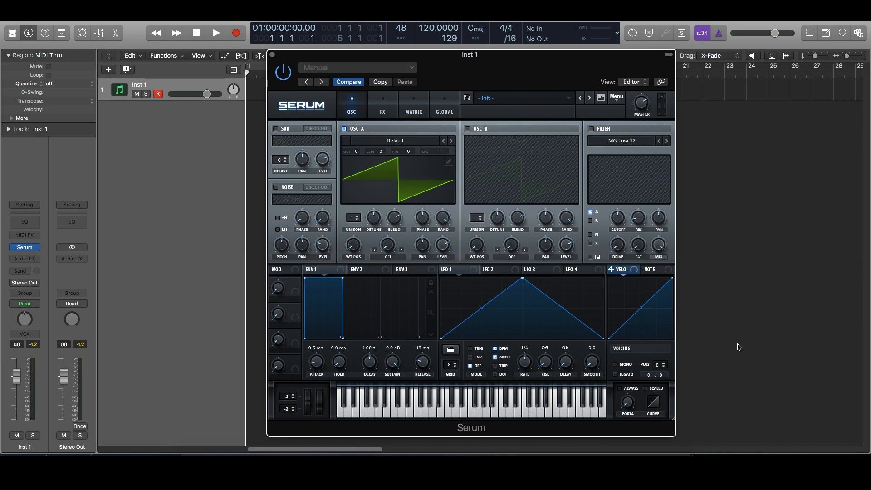
Step: Load the 4088 wavetable from the Analog category into oscillator A
{"action": "left_click", "coordinate": [403, 142]}
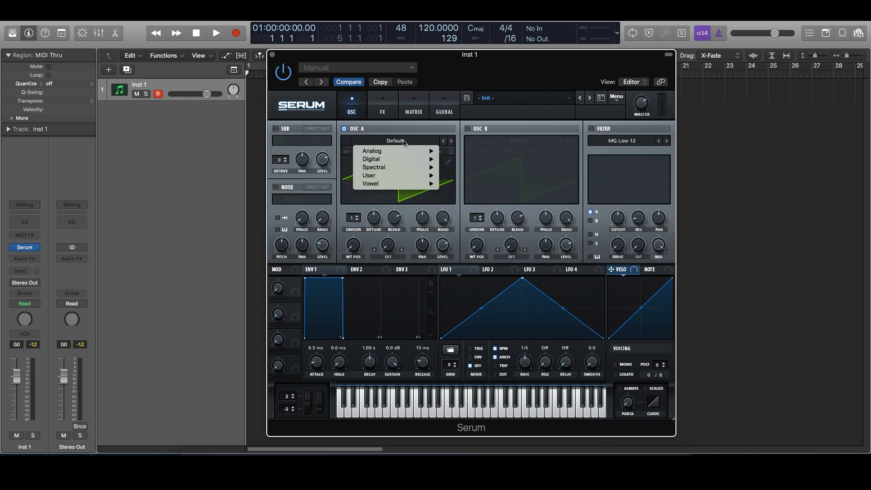
{"action": "mouse_move", "coordinate": [416, 153]}
{"action": "left_click", "coordinate": [456, 110]}
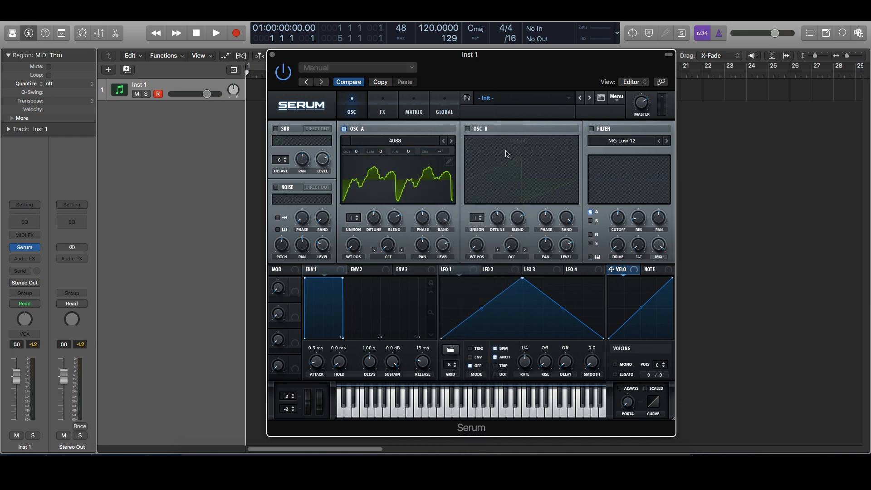
Step: Turn on oscillator B and load the Acid wavetable from the Analog category into it
{"action": "left_click", "coordinate": [467, 128]}
{"action": "left_click", "coordinate": [508, 142]}
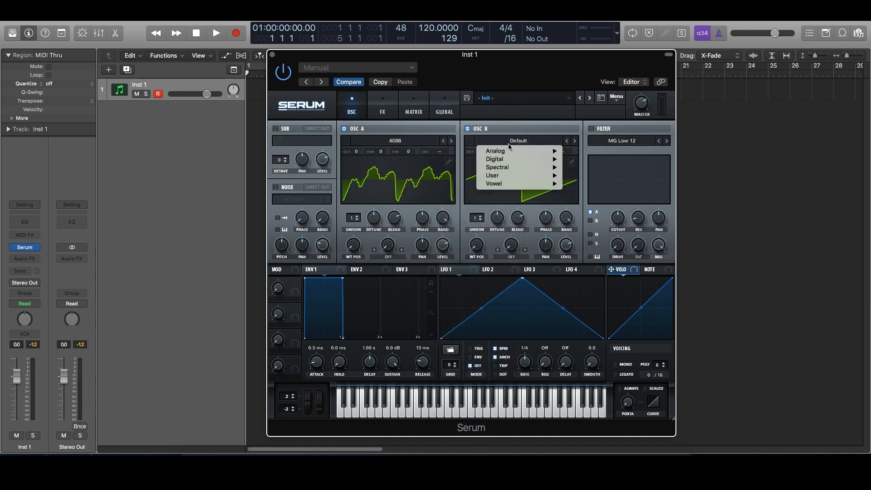
{"action": "mouse_move", "coordinate": [510, 153]}
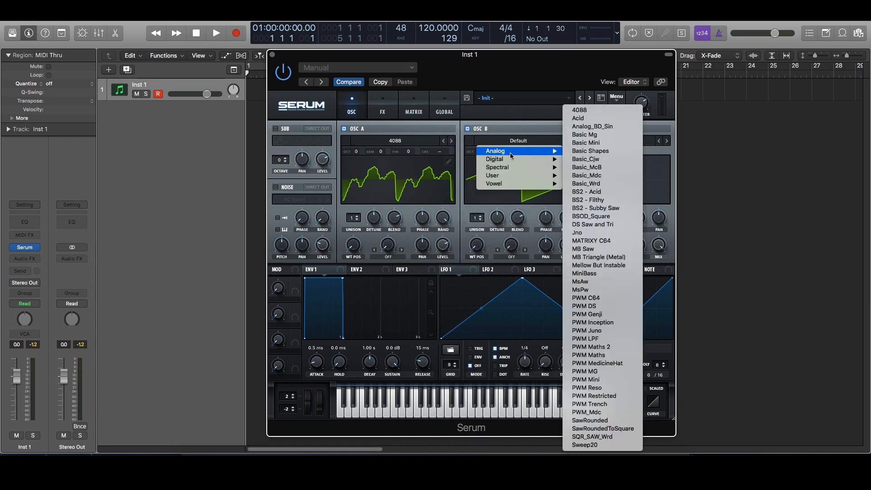
{"action": "left_click", "coordinate": [589, 118]}
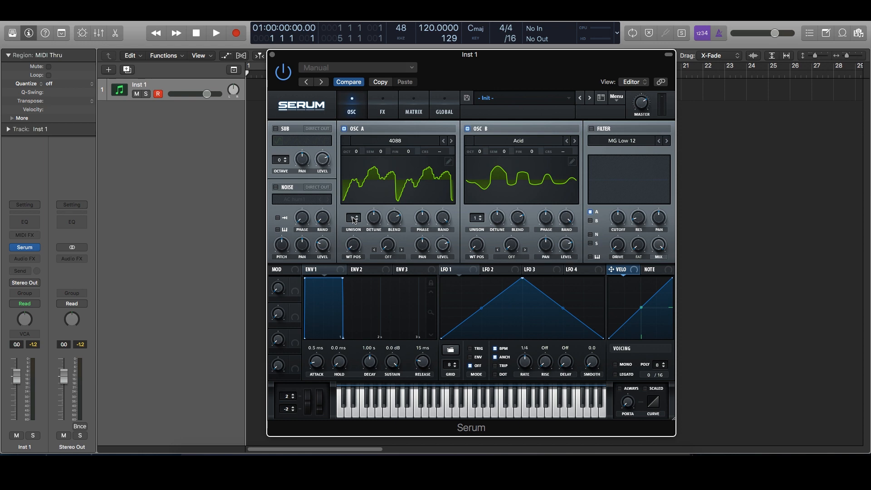
Step: Set oscillator A's unison to 7 voices and, with oscillator B switched off, adjust oscillator A's detune by ear
{"action": "left_click_drag", "start_coordinate": [354, 220], "coordinate": [563, 196]}
{"action": "left_click_drag", "start_coordinate": [374, 218], "coordinate": [371, 250]}
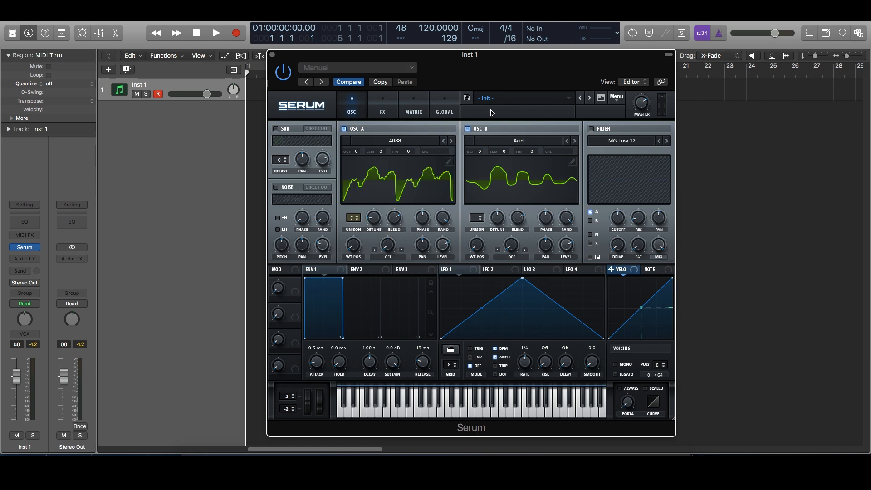
{"action": "left_click", "coordinate": [468, 130]}
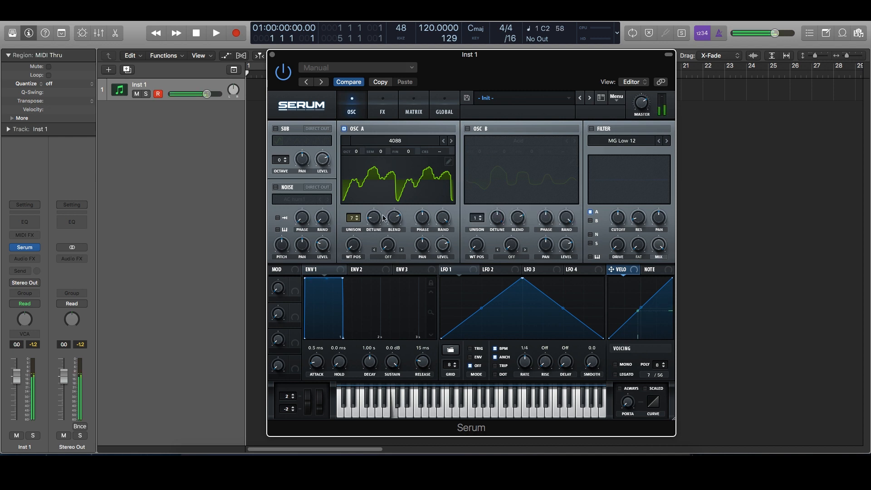
{"action": "mouse_move", "coordinate": [375, 217]}
{"action": "left_click_drag", "start_coordinate": [374, 216], "coordinate": [377, 198]}
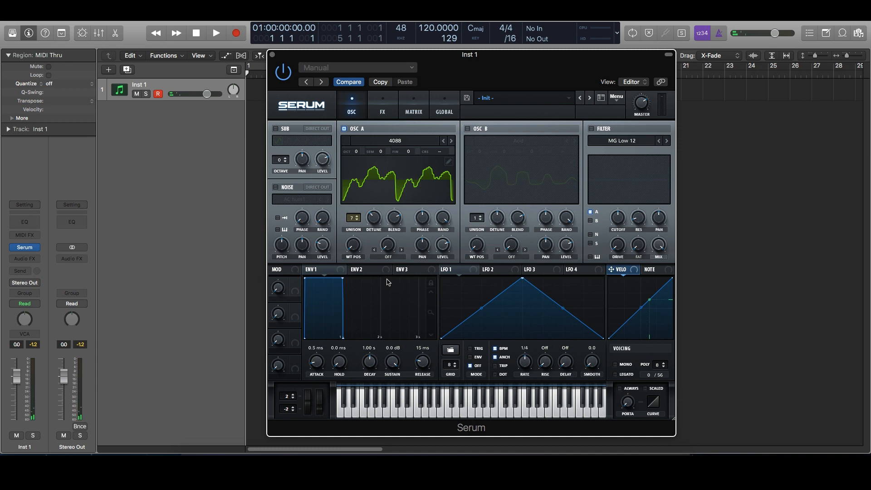
{"action": "left_click_drag", "start_coordinate": [374, 223], "coordinate": [392, 182]}
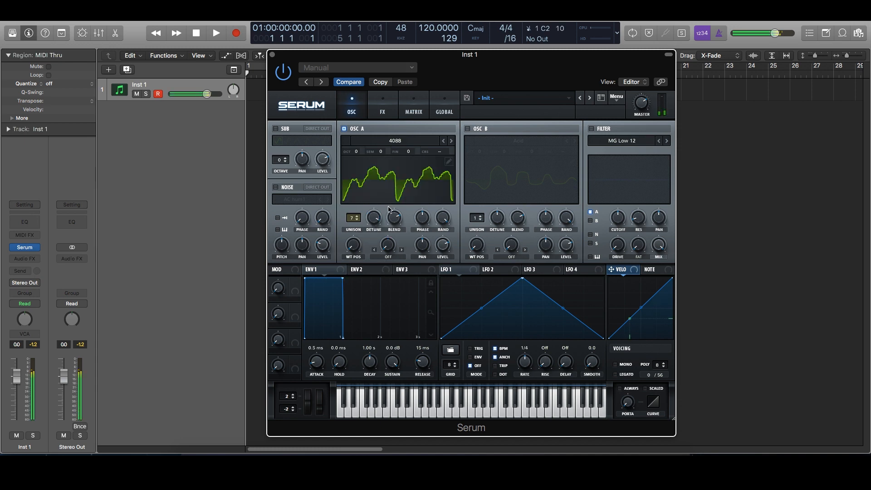
{"action": "left_click_drag", "start_coordinate": [378, 224], "coordinate": [376, 279]}
Step: Switch oscillator B back on, set its unison to 7 voices and slightly reduce its detune
{"action": "left_click", "coordinate": [467, 129]}
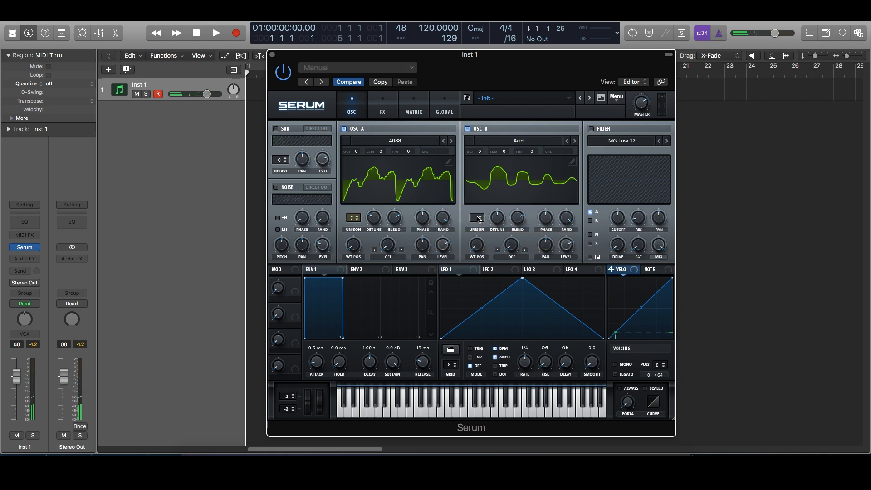
{"action": "left_click_drag", "start_coordinate": [477, 218], "coordinate": [485, 176]}
{"action": "left_click_drag", "start_coordinate": [497, 220], "coordinate": [494, 233]}
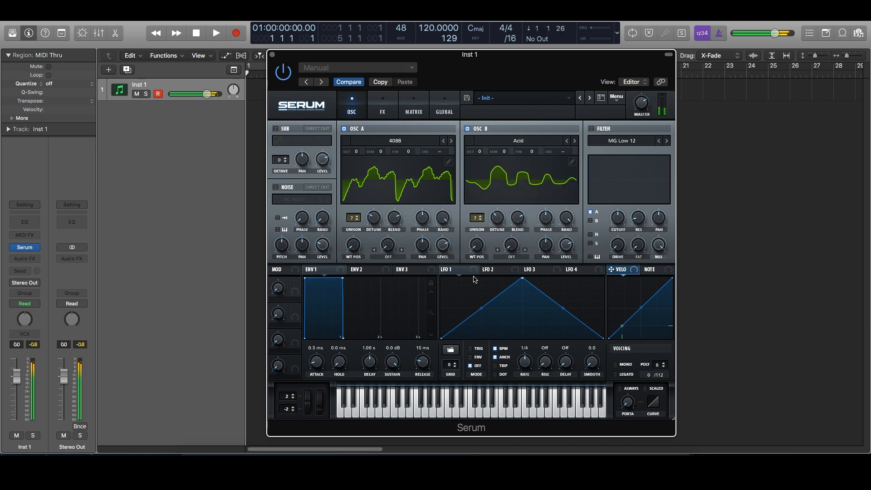
{"action": "left_click_drag", "start_coordinate": [497, 222], "coordinate": [497, 220]}
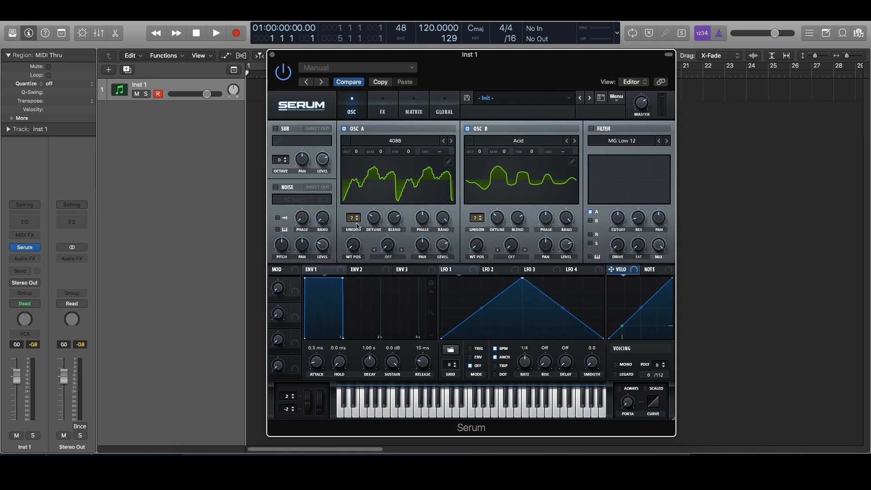
Step: Change oscillator A's wavetable to Analog_BD_Sin, switching oscillator B off briefly to audition it alone
{"action": "left_click", "coordinate": [451, 142]}
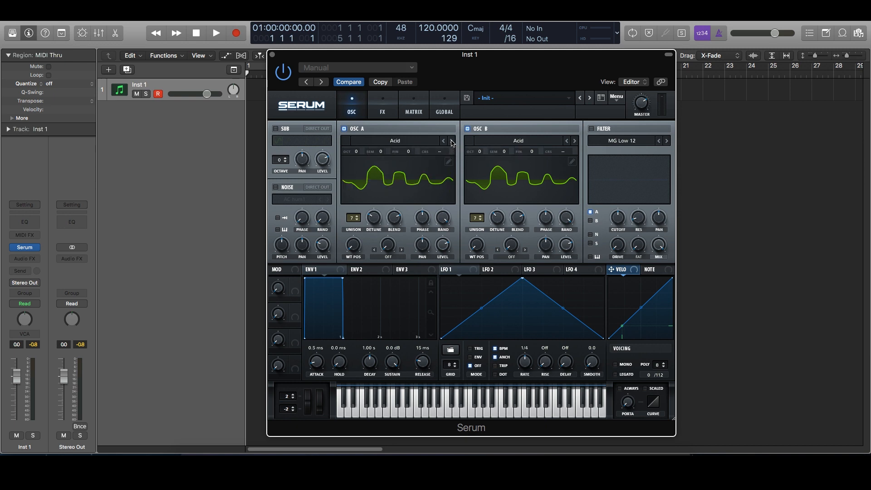
{"action": "left_click", "coordinate": [451, 141]}
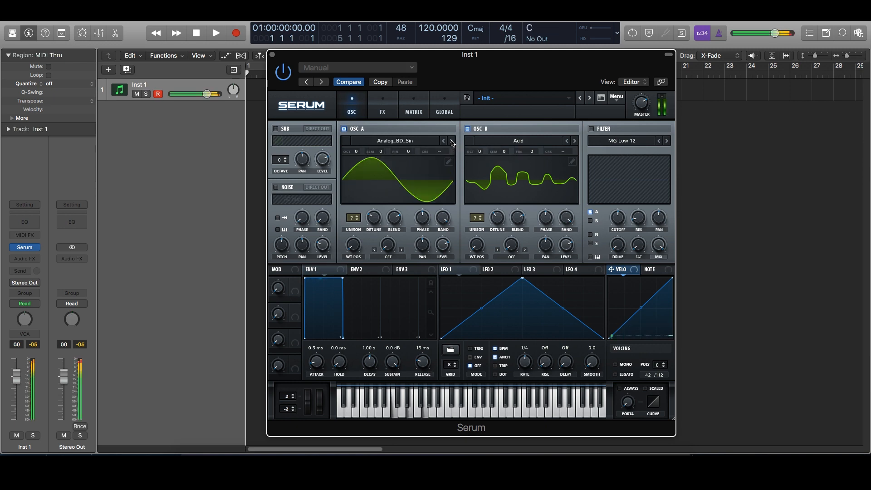
{"action": "left_click", "coordinate": [452, 141]}
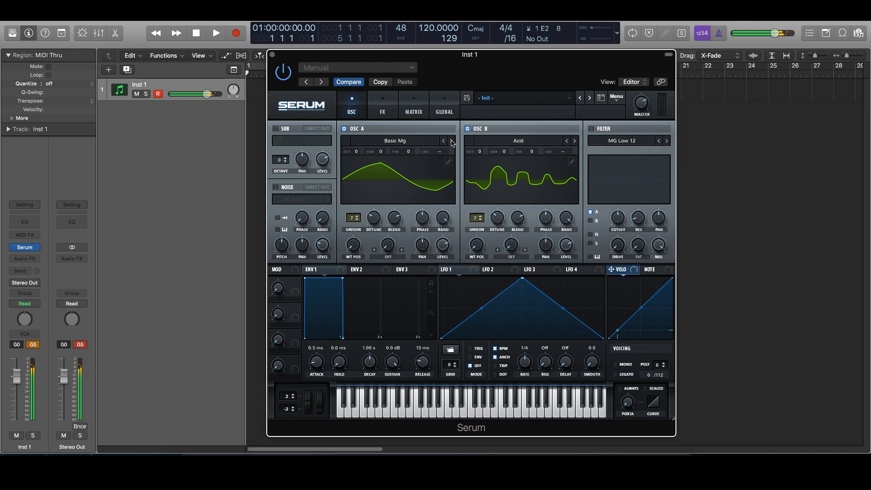
{"action": "left_click", "coordinate": [444, 142]}
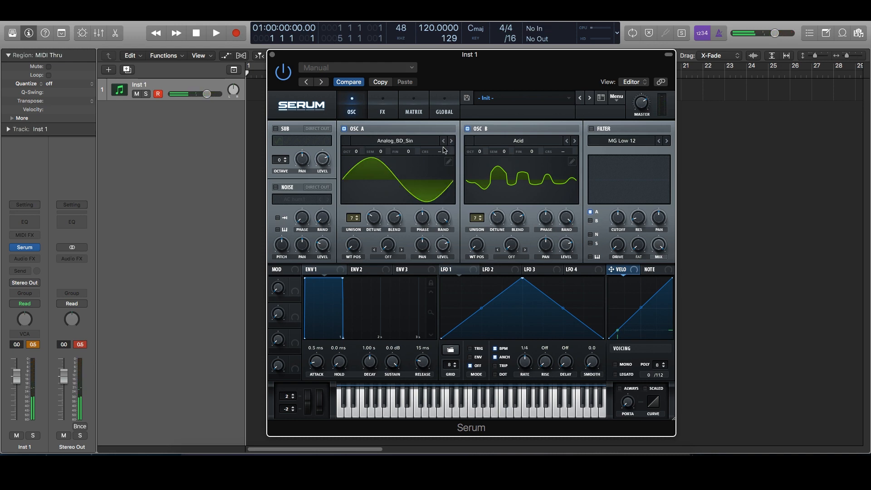
{"action": "left_click", "coordinate": [468, 129]}
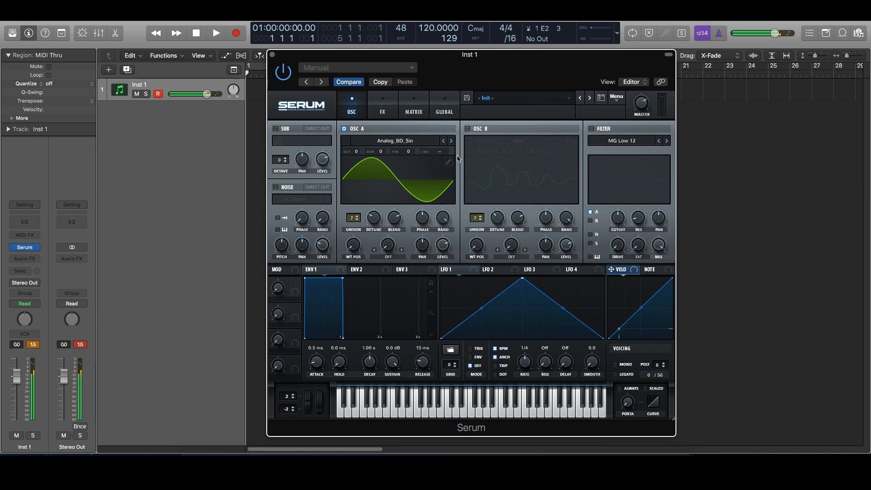
{"action": "left_click", "coordinate": [468, 130]}
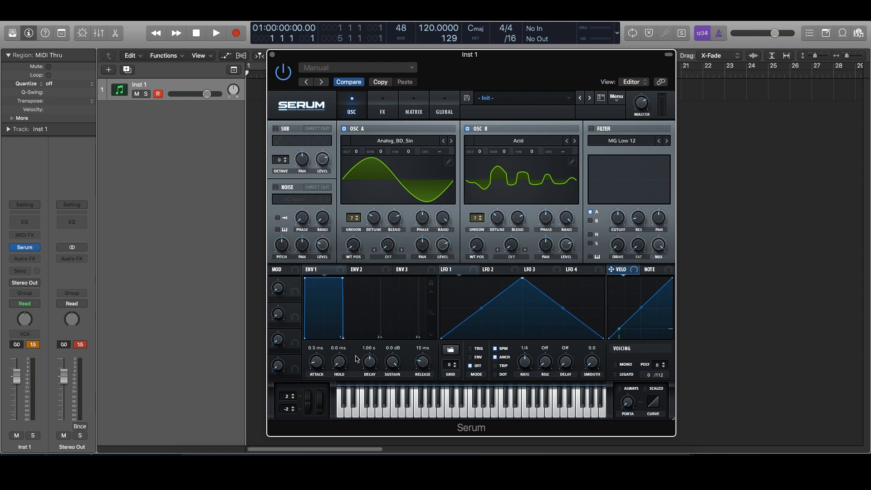
Step: Set envelope 1's attack to 1.41 s and straighten its attack curve
{"action": "left_click_drag", "start_coordinate": [317, 363], "coordinate": [317, 328]}
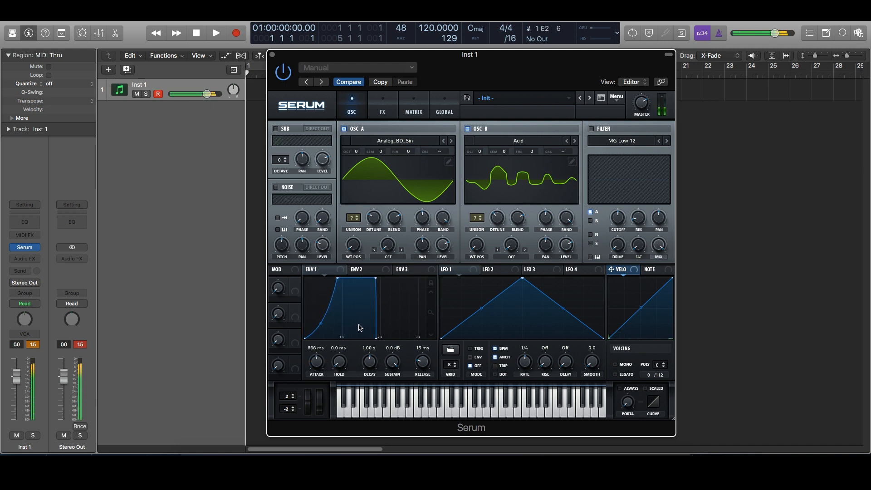
{"action": "left_click_drag", "start_coordinate": [321, 325], "coordinate": [320, 315]}
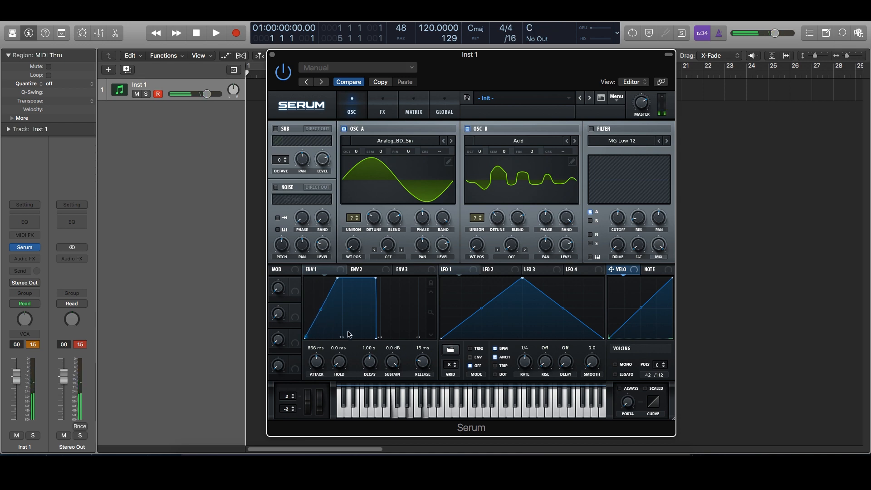
{"action": "left_click_drag", "start_coordinate": [317, 362], "coordinate": [319, 357]}
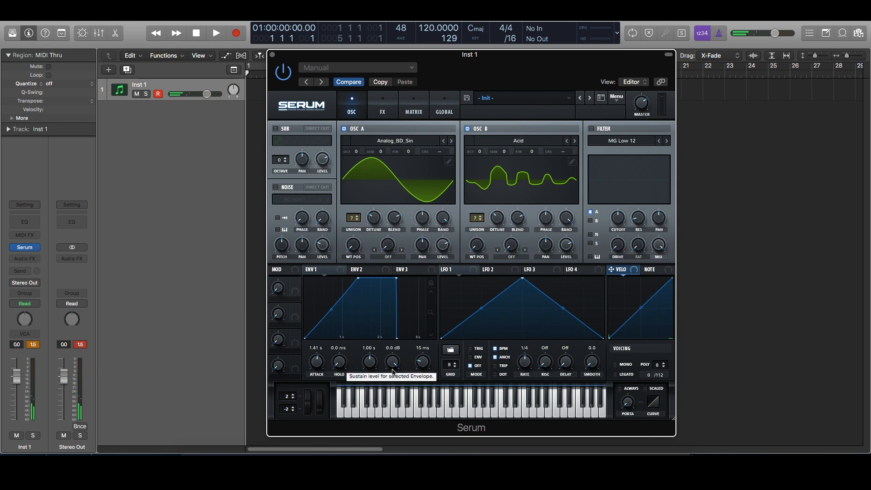
Step: Set envelope 1's release to 2.30 s and its decay to 1.53 s
{"action": "left_click_drag", "start_coordinate": [427, 364], "coordinate": [435, 333]}
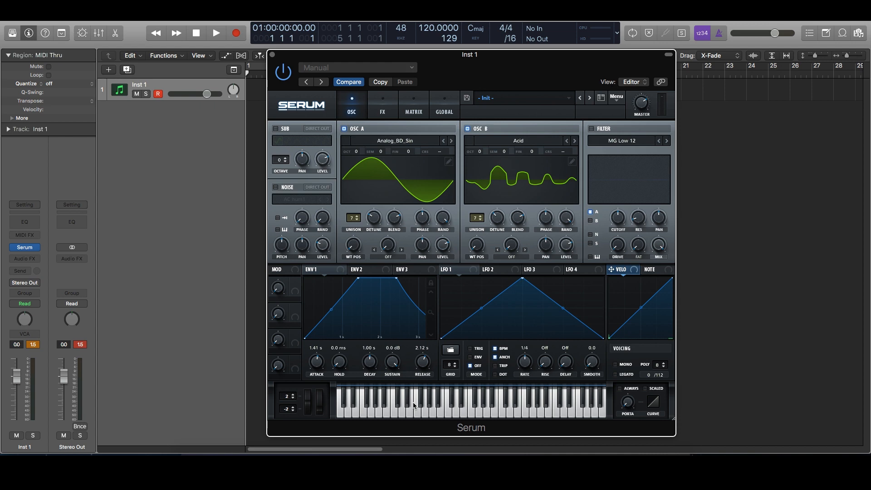
{"action": "left_click_drag", "start_coordinate": [421, 363], "coordinate": [420, 361]}
{"action": "left_click_drag", "start_coordinate": [368, 366], "coordinate": [368, 360]}
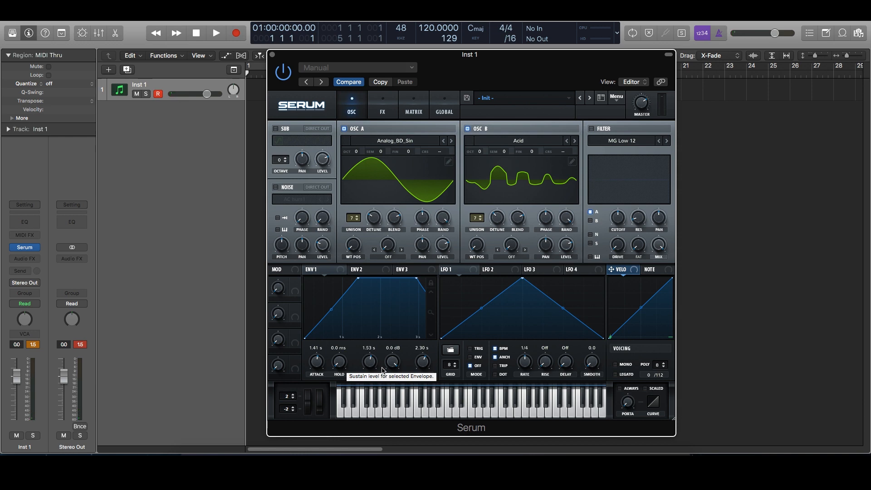
Step: Enable the MG Low 12 filter for both oscillators A and B, sweeping its cutoff up and down before leaving it fairly low
{"action": "left_click", "coordinate": [592, 129]}
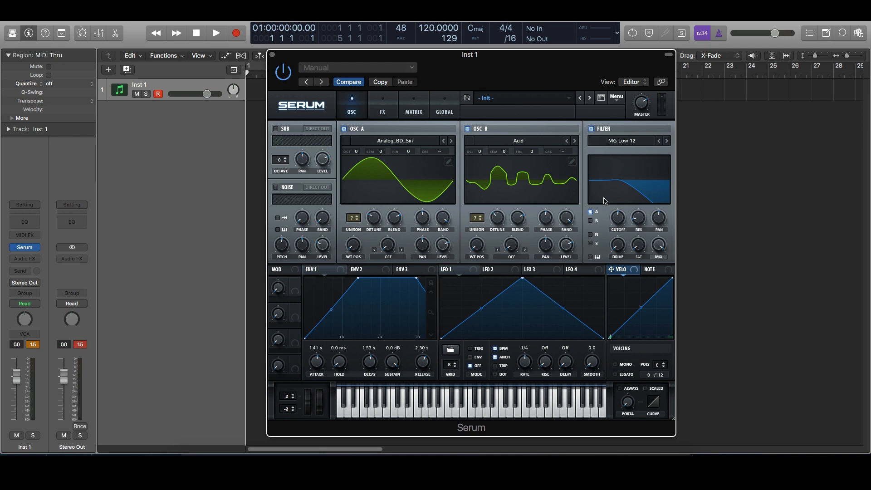
{"action": "left_click", "coordinate": [591, 221]}
{"action": "left_click_drag", "start_coordinate": [618, 222], "coordinate": [620, 208]}
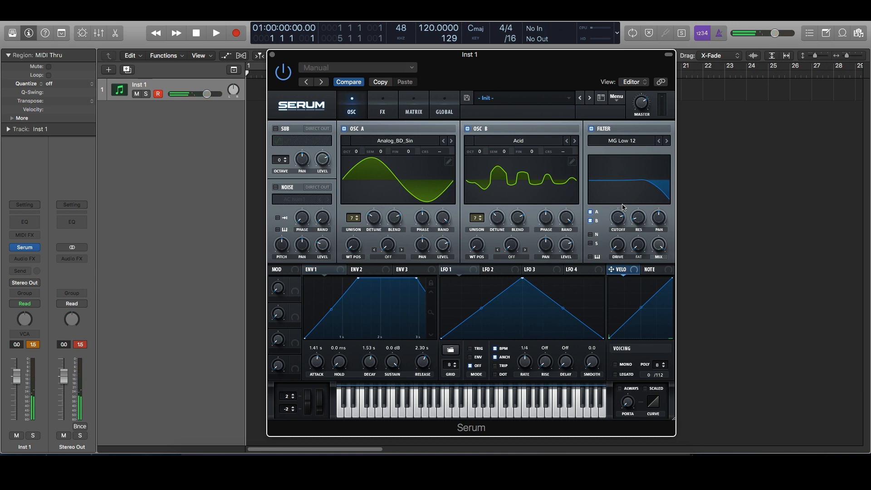
{"action": "left_click_drag", "start_coordinate": [620, 219], "coordinate": [619, 206]}
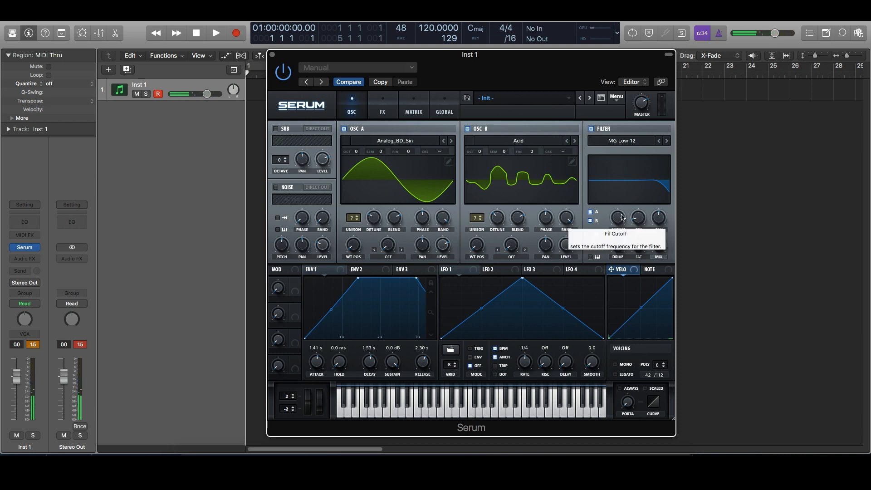
{"action": "left_click_drag", "start_coordinate": [622, 217], "coordinate": [622, 257]}
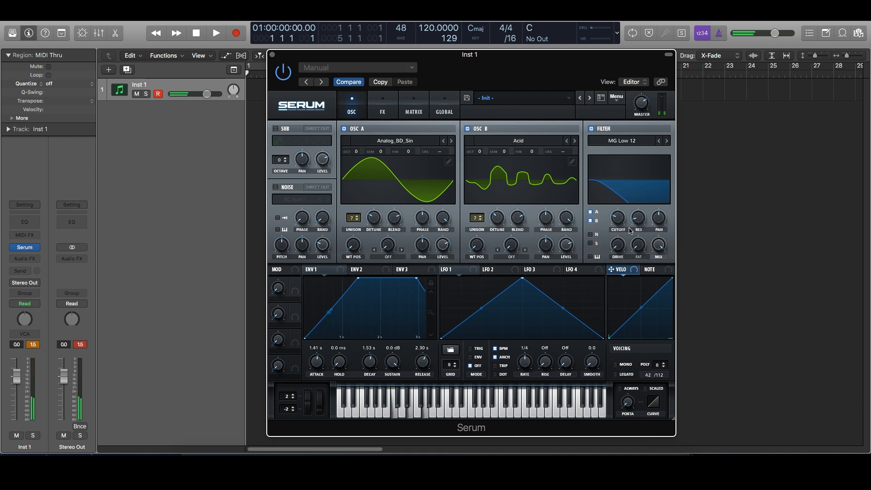
{"action": "left_click_drag", "start_coordinate": [623, 225], "coordinate": [625, 211]}
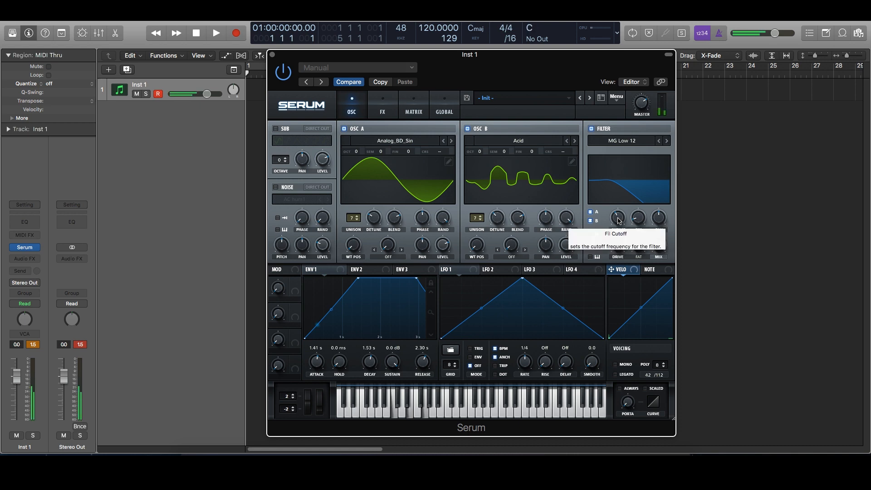
{"action": "left_click_drag", "start_coordinate": [619, 221], "coordinate": [620, 222]}
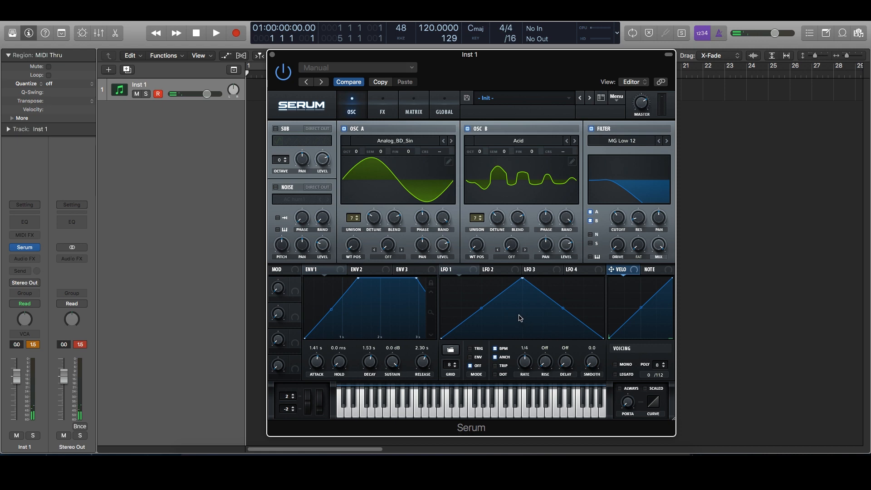
Step: Assign LFO 1 to the filter cutoff with its peak lowered to about half height and its rate at 2 bar
{"action": "left_click_drag", "start_coordinate": [522, 277], "coordinate": [520, 308]}
{"action": "left_click_drag", "start_coordinate": [476, 273], "coordinate": [617, 218]}
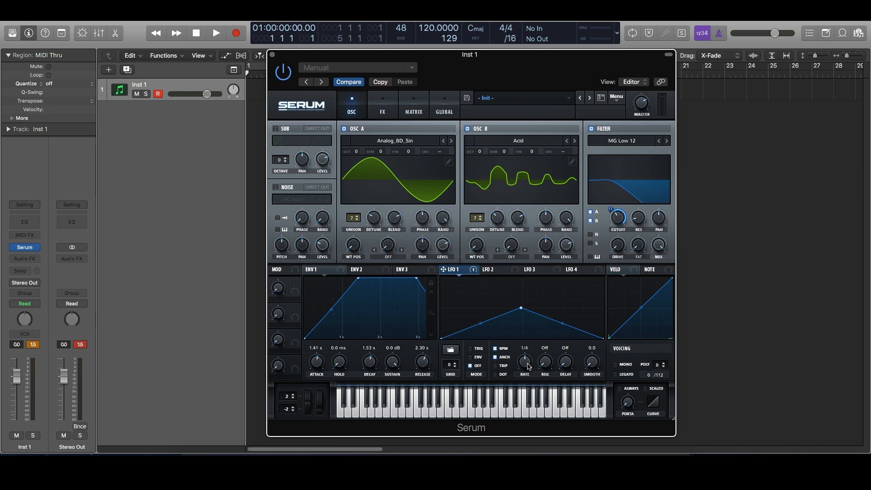
{"action": "left_click_drag", "start_coordinate": [526, 366], "coordinate": [524, 372]}
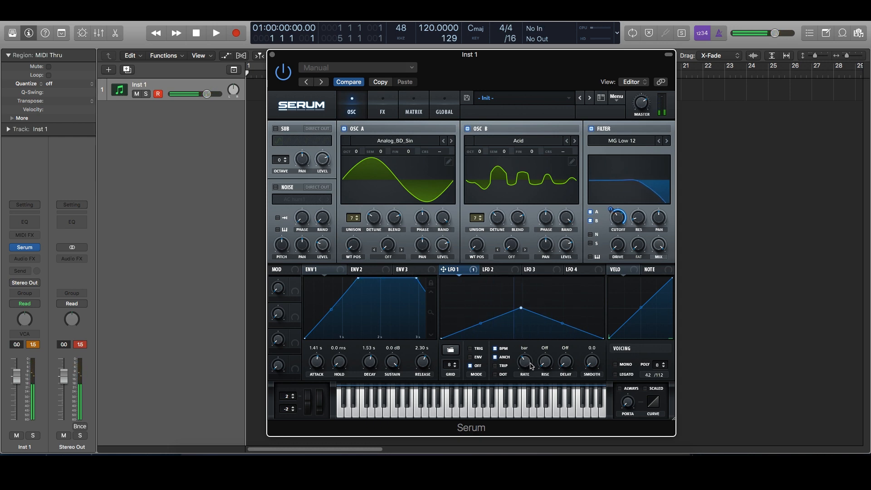
{"action": "left_click_drag", "start_coordinate": [527, 363], "coordinate": [526, 368]}
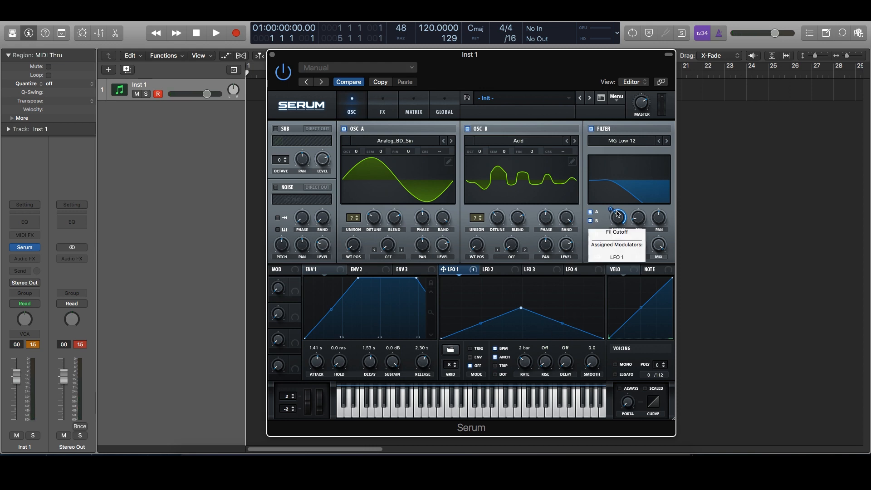
Step: Reduce LFO 1's modulation depth on the filter cutoff and set the LFO rate to 1/16
{"action": "left_click_drag", "start_coordinate": [616, 212], "coordinate": [613, 236]}
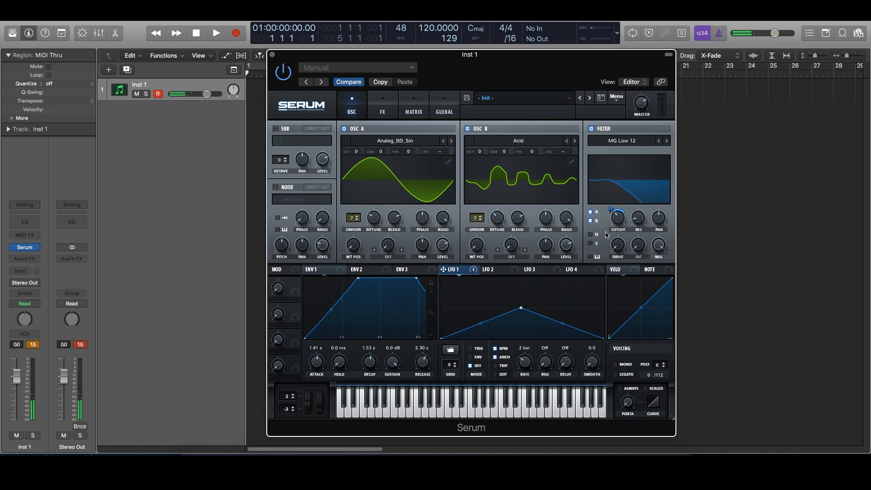
{"action": "left_click_drag", "start_coordinate": [618, 211], "coordinate": [623, 170]}
{"action": "left_click_drag", "start_coordinate": [611, 210], "coordinate": [613, 248]}
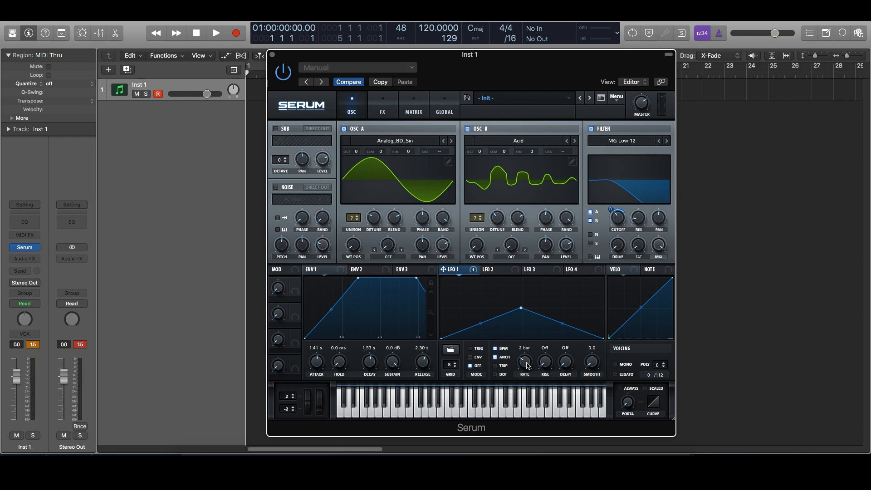
{"action": "left_click_drag", "start_coordinate": [527, 365], "coordinate": [535, 340]}
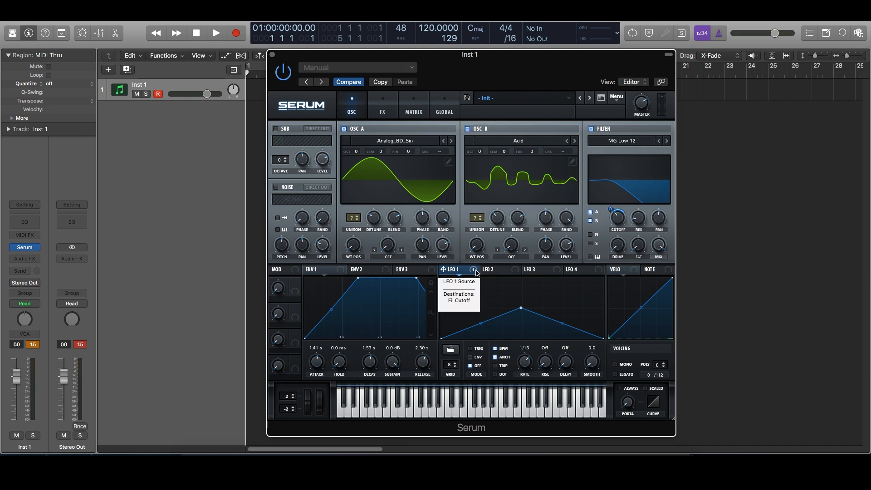
Step: Assign LFO 1 to oscillator A's wavetable position and remove its modulation from the filter cutoff
{"action": "left_click_drag", "start_coordinate": [444, 270], "coordinate": [352, 245]}
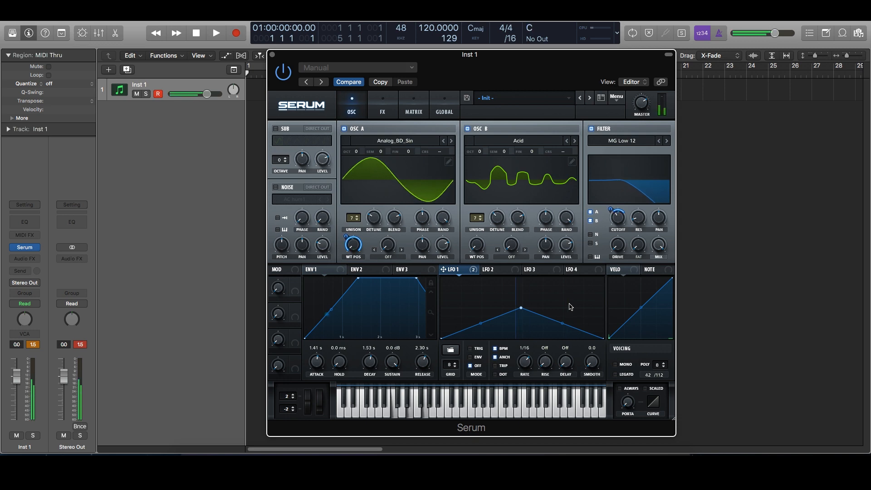
{"action": "left_click", "coordinate": [591, 128]}
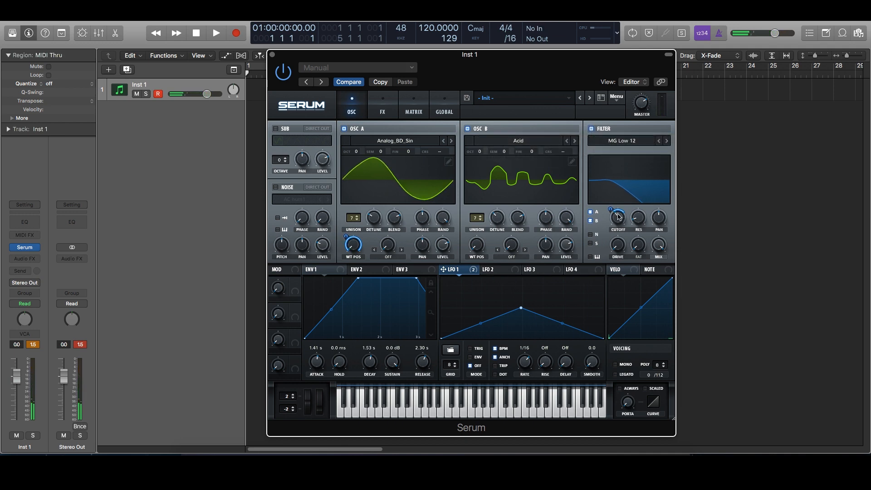
{"action": "right_click", "coordinate": [619, 210]}
{"action": "left_click", "coordinate": [670, 245]}
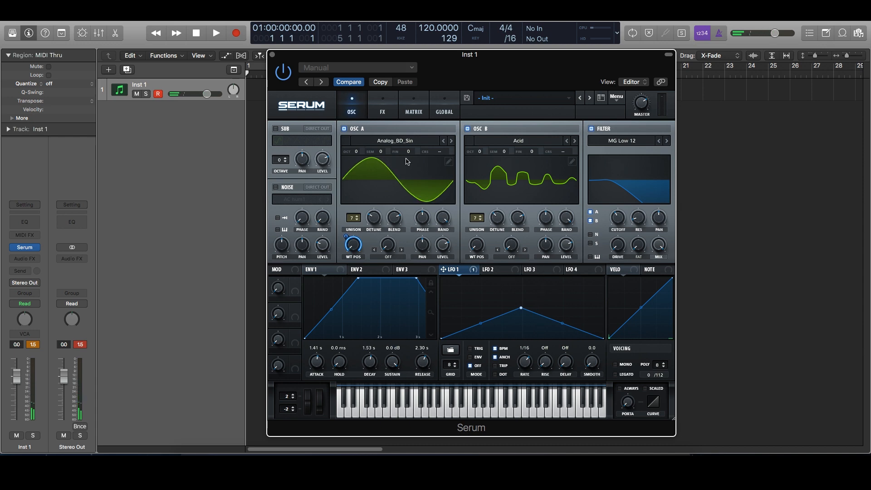
Step: Change oscillator A's wavetable to 4088 and set LFO 1's rate to 1/2
{"action": "left_click", "coordinate": [444, 141]}
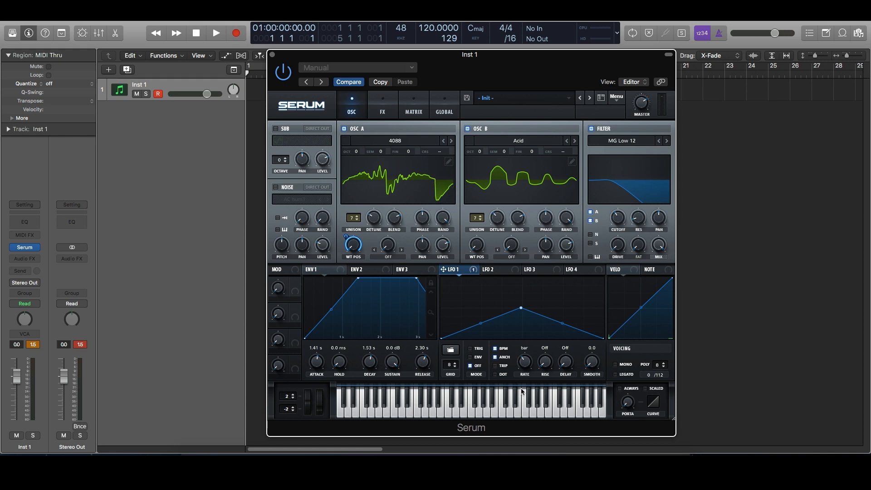
{"action": "left_click_drag", "start_coordinate": [521, 391], "coordinate": [523, 386]}
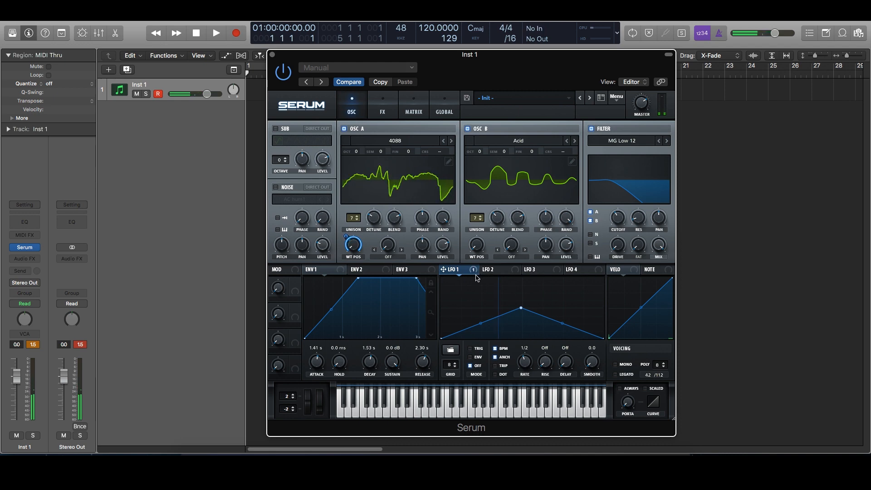
Step: Assign LFO 1 to oscillator B's wavetable position and to the pan of both oscillators
{"action": "left_click_drag", "start_coordinate": [477, 273], "coordinate": [476, 245]}
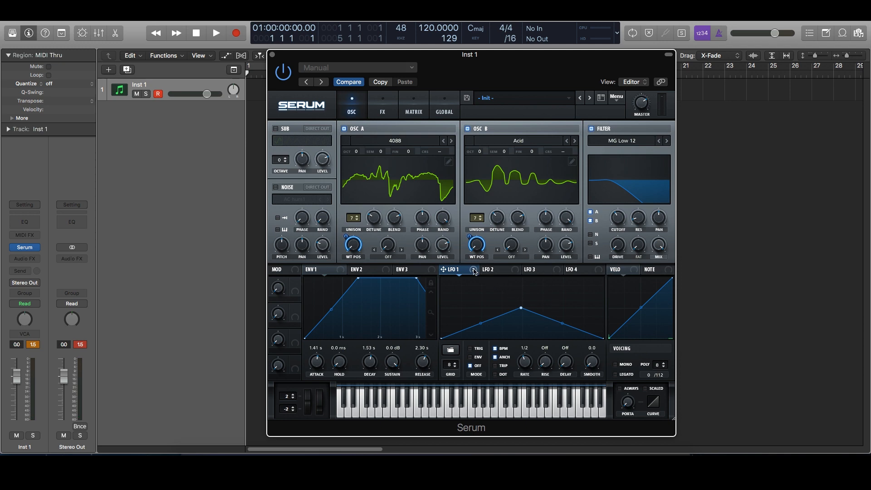
{"action": "left_click_drag", "start_coordinate": [474, 271], "coordinate": [547, 245]}
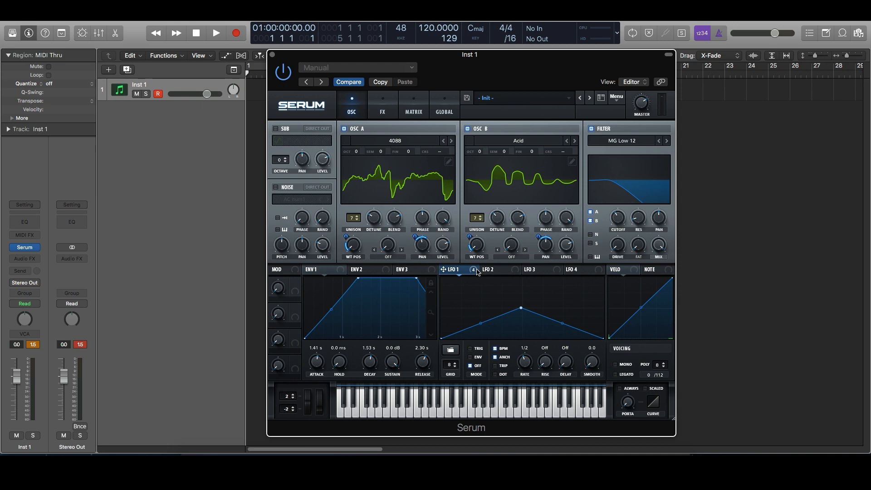
{"action": "left_click_drag", "start_coordinate": [476, 271], "coordinate": [617, 217]}
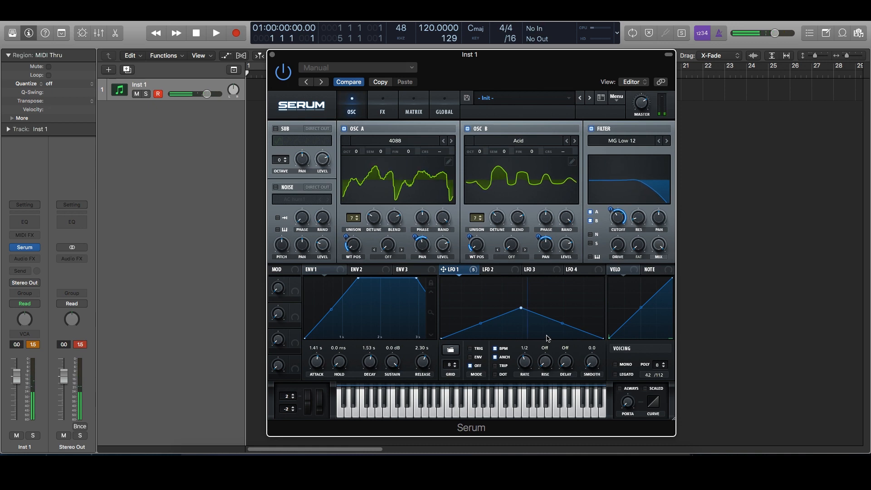
{"action": "right_click", "coordinate": [618, 219]}
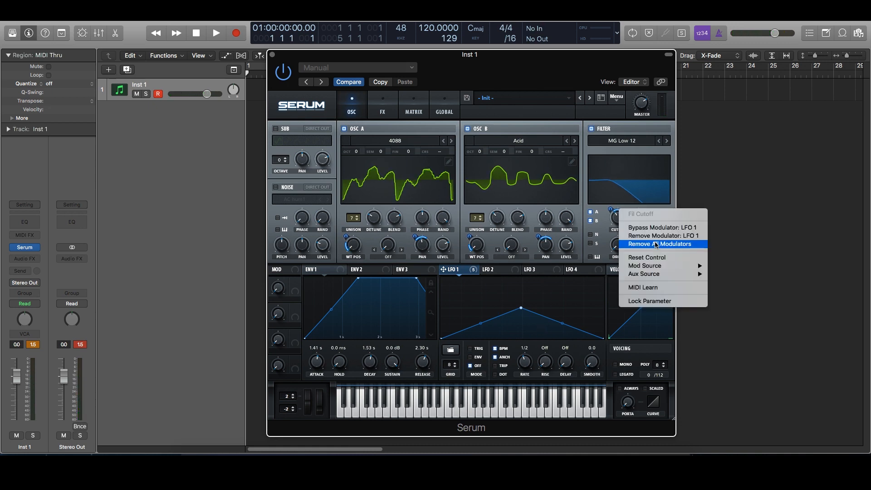
{"action": "left_click", "coordinate": [656, 245]}
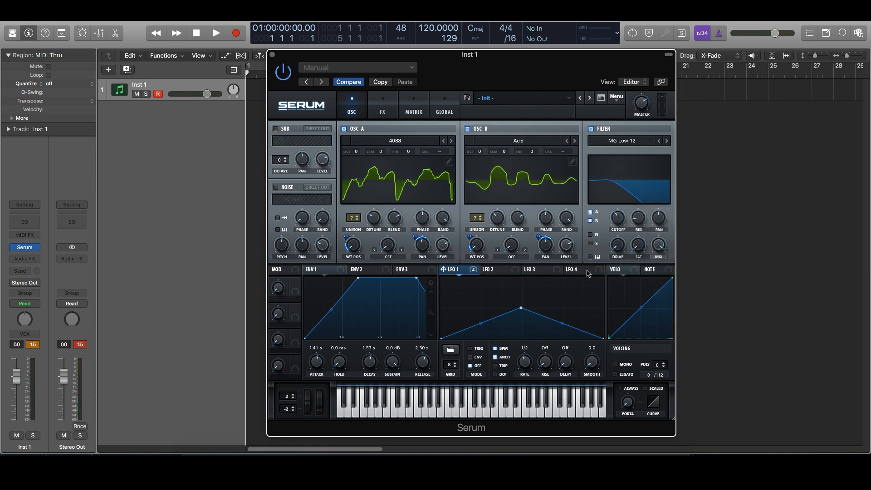
Step: Lower LFO 2's peak to about half height, assign it to the filter cutoff and set its rate to 1/16
{"action": "left_click", "coordinate": [500, 270]}
{"action": "left_click_drag", "start_coordinate": [525, 280], "coordinate": [523, 308]}
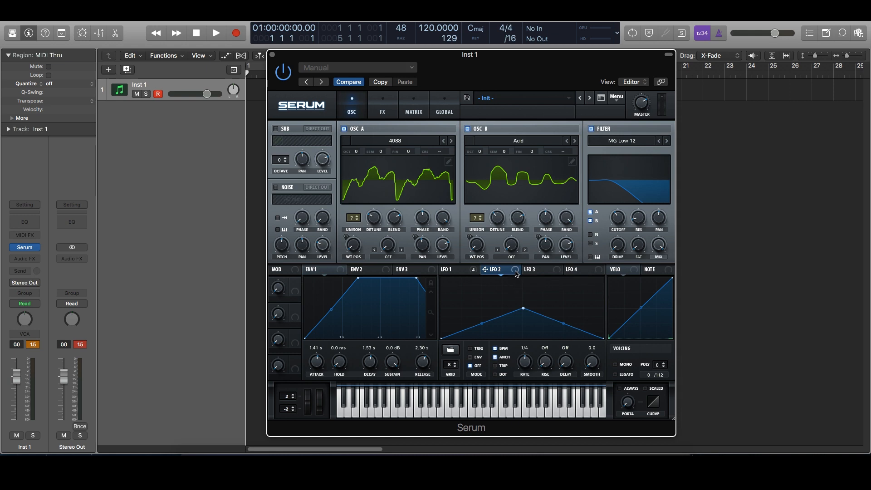
{"action": "left_click_drag", "start_coordinate": [516, 270], "coordinate": [622, 216]}
{"action": "left_click", "coordinate": [455, 272]}
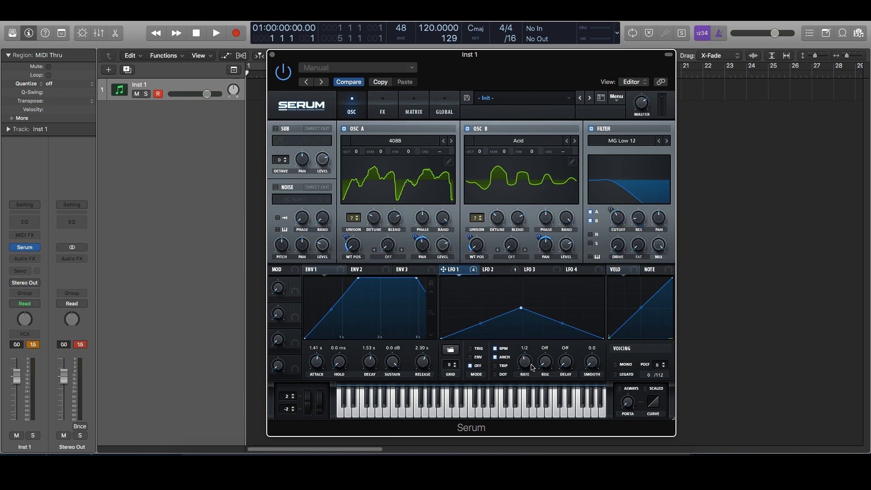
{"action": "left_click", "coordinate": [498, 271]}
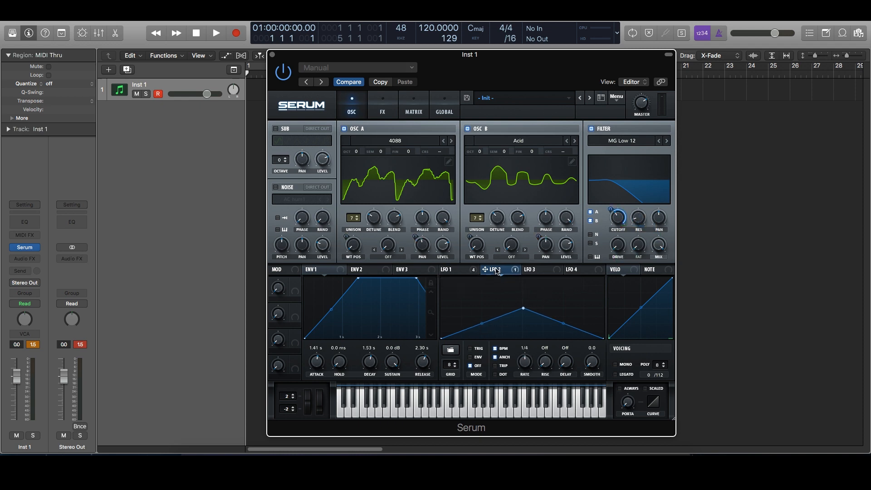
{"action": "left_click_drag", "start_coordinate": [525, 362], "coordinate": [528, 351]}
Step: Reduce LFO 2's modulation depth on the filter cutoff and raise the filter's resonance
{"action": "mouse_move", "coordinate": [623, 218]}
{"action": "left_click_drag", "start_coordinate": [617, 216], "coordinate": [619, 216]}
{"action": "left_click_drag", "start_coordinate": [639, 220], "coordinate": [662, 212]}
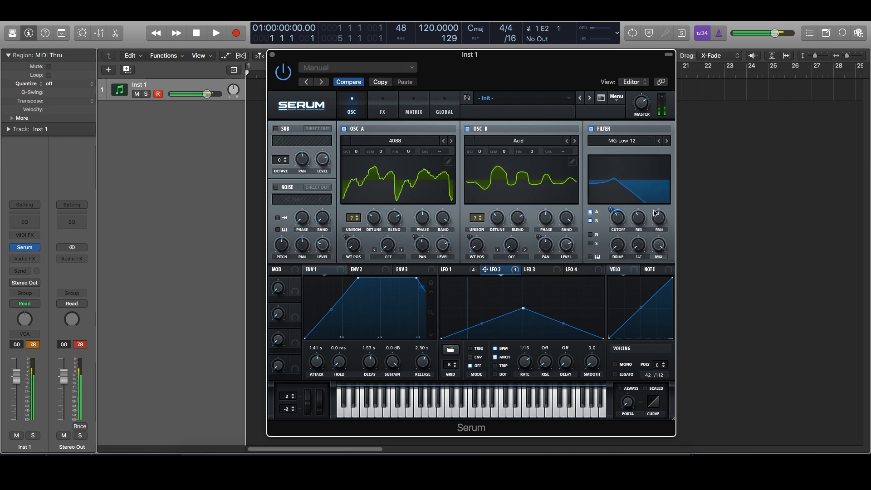
Step: Bypass LFO 2's modulation of the filter cutoff and bring the filter's resonance back down, trying out the drive
{"action": "right_click", "coordinate": [623, 226]}
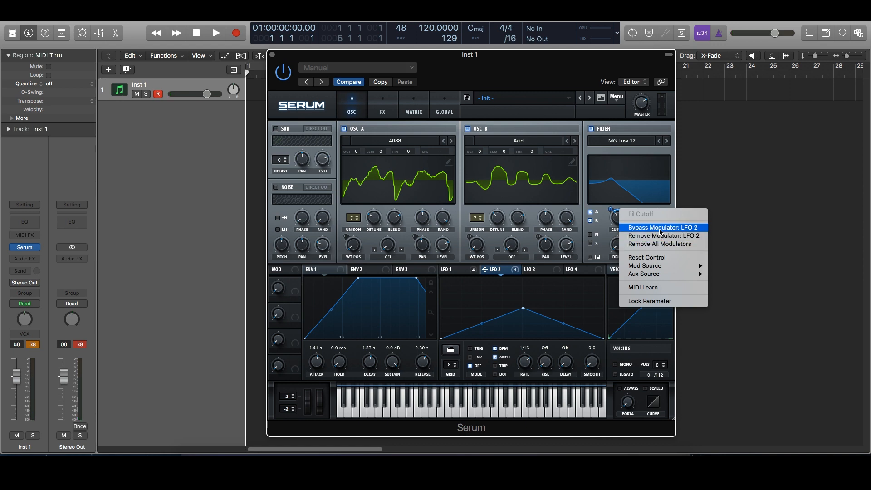
{"action": "left_click", "coordinate": [645, 228]}
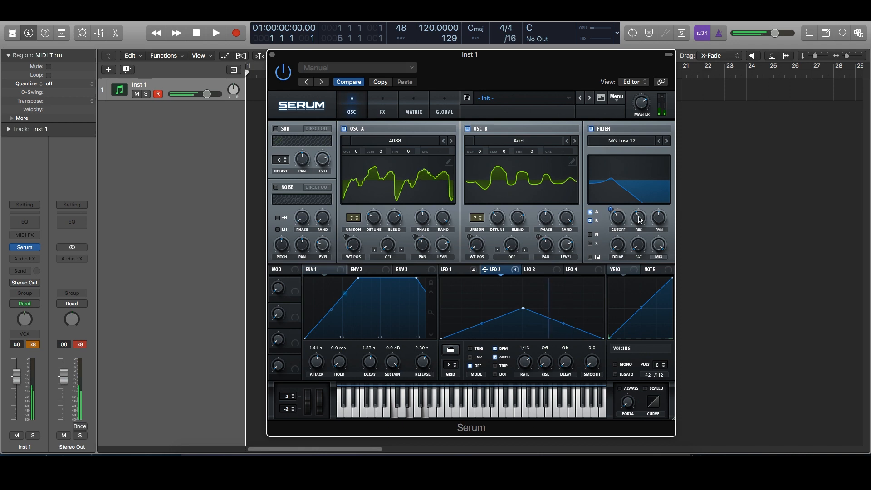
{"action": "left_click_drag", "start_coordinate": [638, 217], "coordinate": [652, 238]}
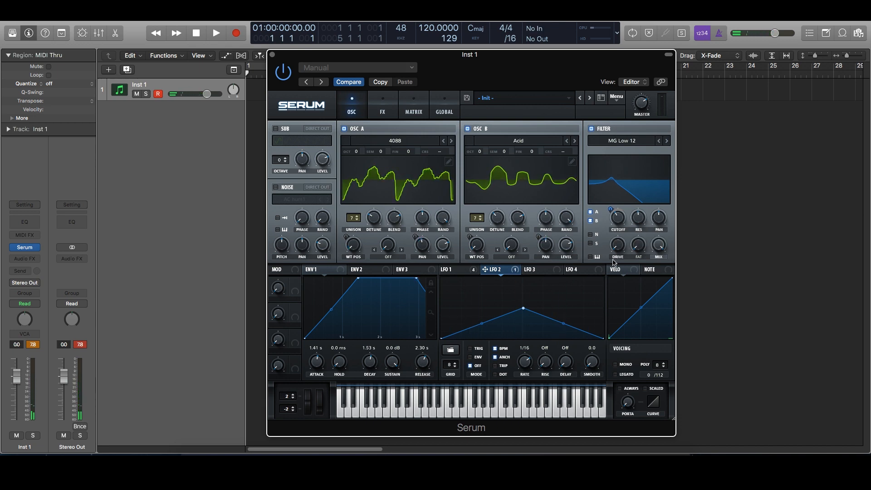
{"action": "left_click_drag", "start_coordinate": [634, 223], "coordinate": [636, 265]}
{"action": "left_click_drag", "start_coordinate": [618, 246], "coordinate": [620, 212]}
{"action": "left_click_drag", "start_coordinate": [625, 206], "coordinate": [637, 243]}
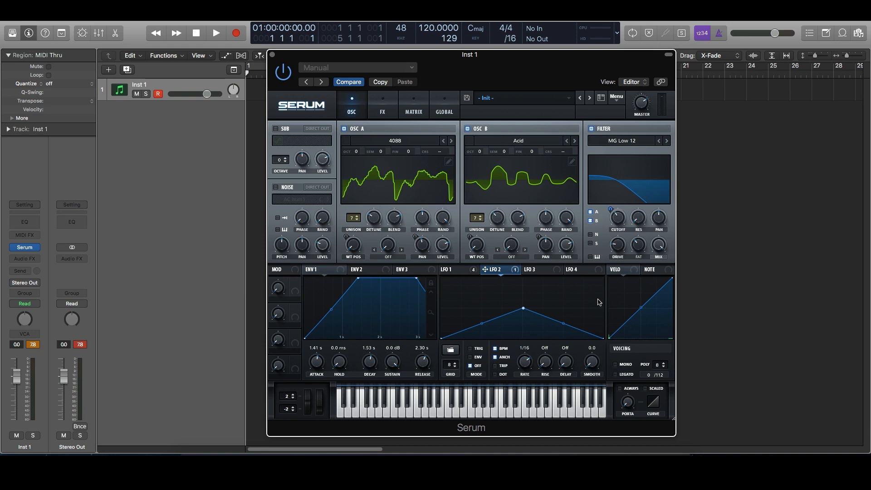
Step: Change oscillator A's wavetable to Analog_BD_Sin and set envelope 1's release to 2.47 s
{"action": "left_click", "coordinate": [453, 143]}
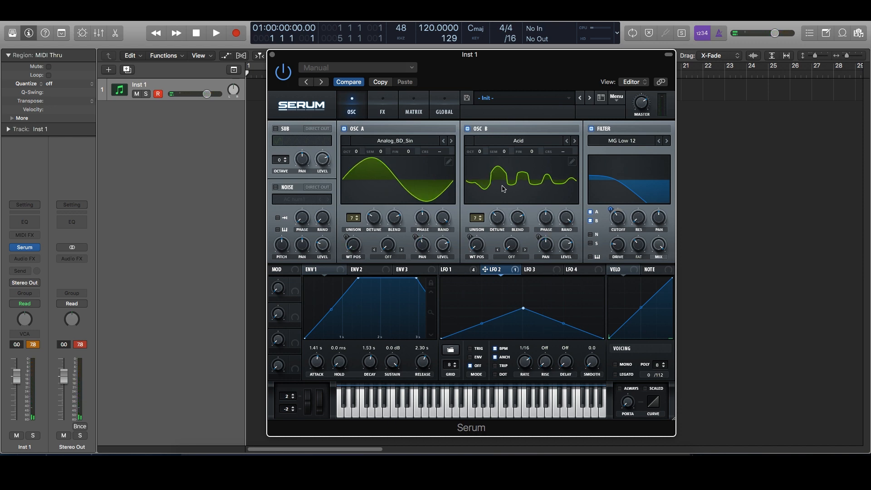
{"action": "left_click_drag", "start_coordinate": [333, 310], "coordinate": [347, 309]}
{"action": "left_click_drag", "start_coordinate": [423, 363], "coordinate": [424, 361]}
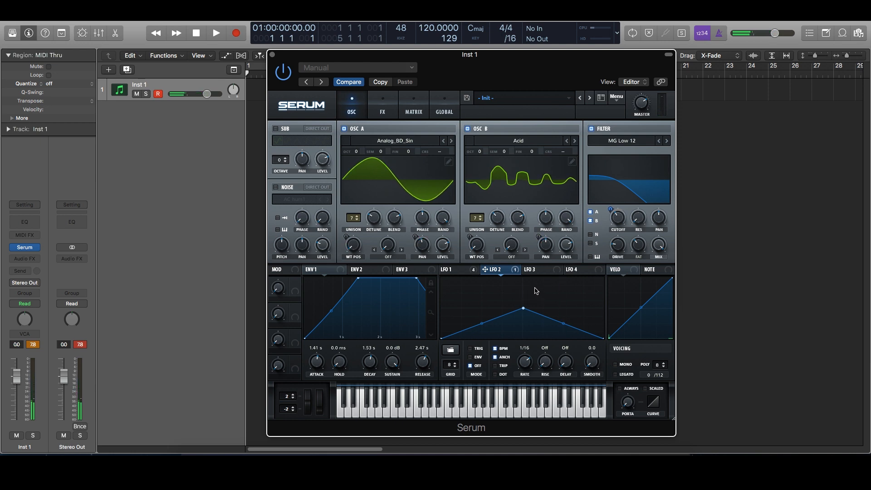
{"action": "left_click", "coordinate": [459, 271]}
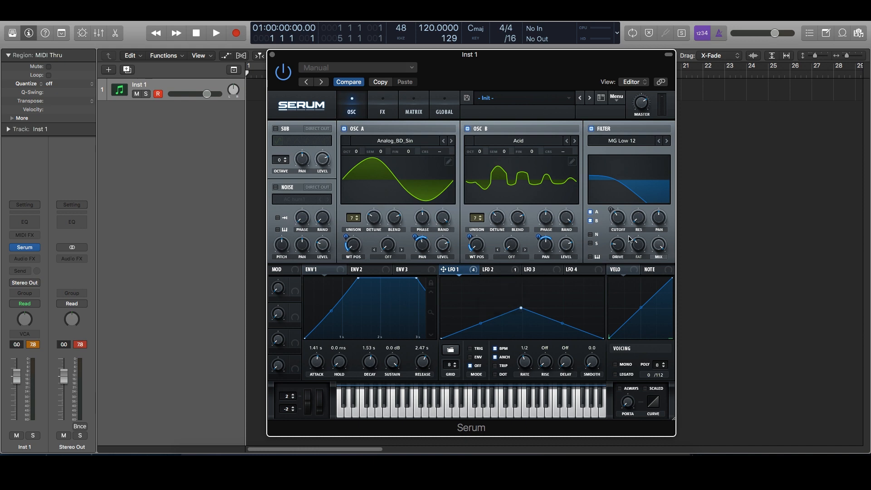
Step: Enable the compressor, reverb and EQ effects, and turn the EQ's low band into a low cut with a lower frequency
{"action": "left_click", "coordinate": [384, 111]}
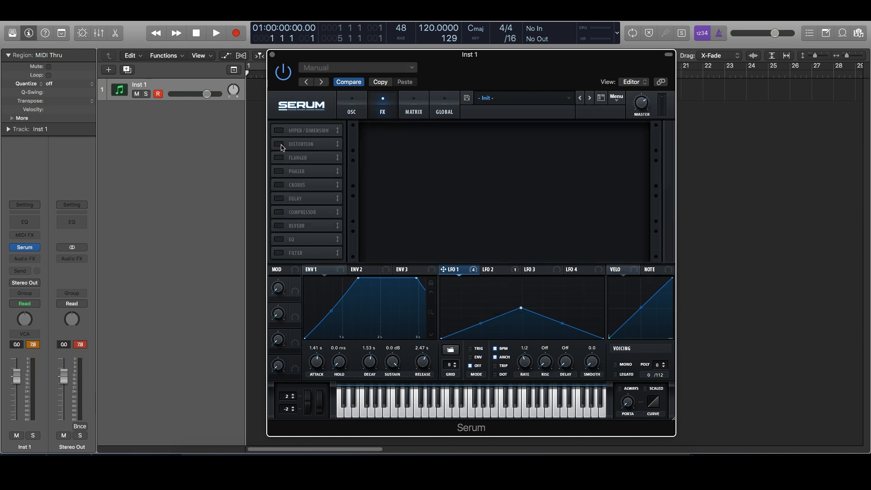
{"action": "left_click", "coordinate": [277, 213]}
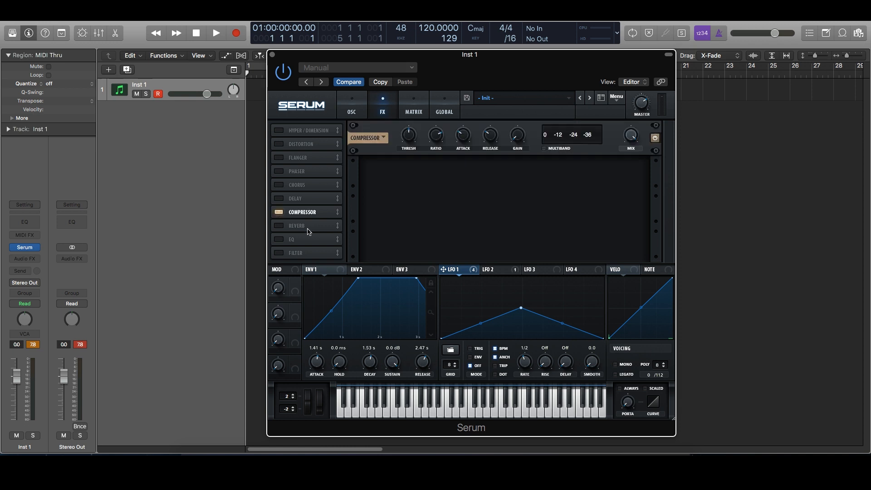
{"action": "left_click", "coordinate": [278, 225]}
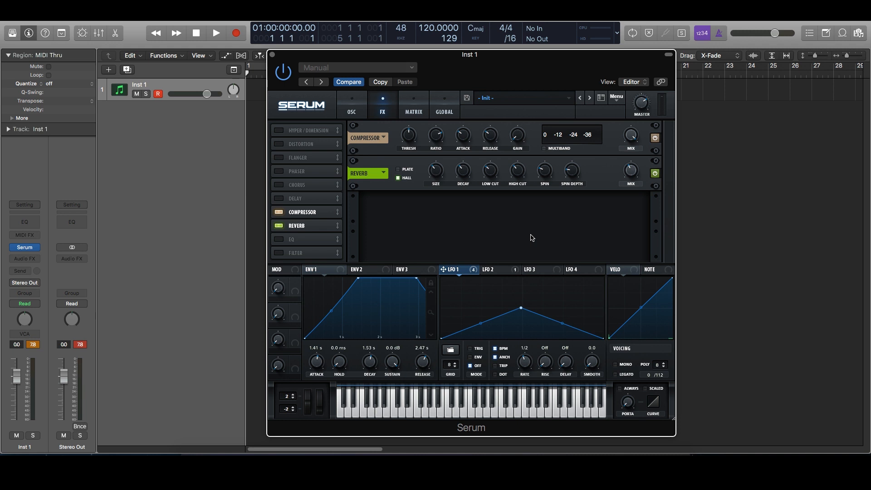
{"action": "left_click", "coordinate": [282, 241]}
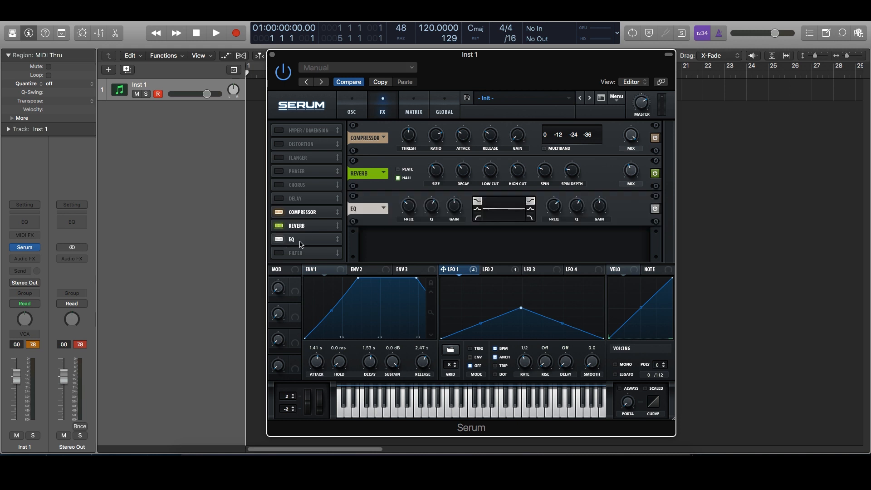
{"action": "left_click", "coordinate": [477, 218]}
{"action": "left_click_drag", "start_coordinate": [409, 209], "coordinate": [431, 221]}
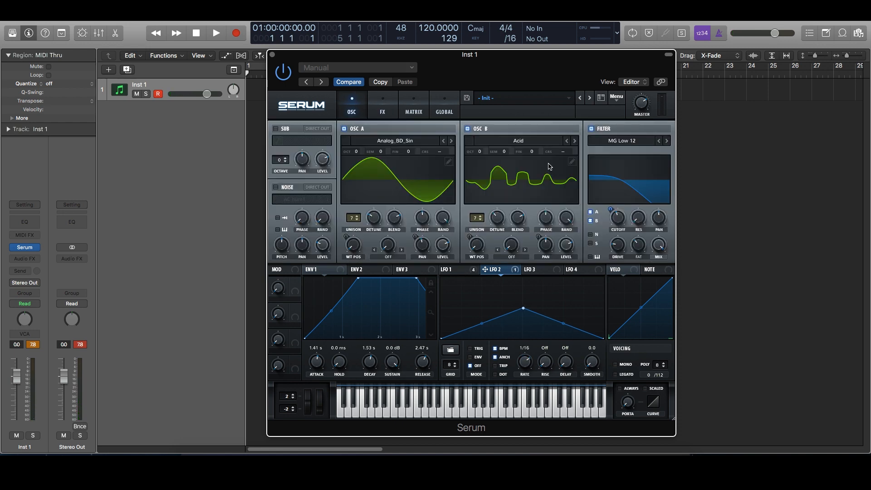
Step: Change oscillator A's wavetable to BS2 - Acid and oscillator B's to FMFM
{"action": "left_click", "coordinate": [530, 142]}
{"action": "mouse_move", "coordinate": [503, 158]}
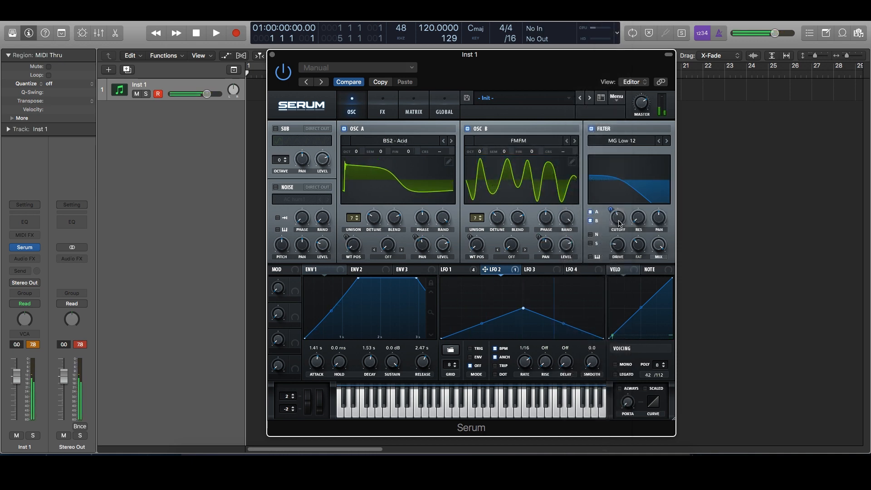
Step: Raise the filter's cutoff slightly and increase its resonance
{"action": "mouse_move", "coordinate": [620, 223]}
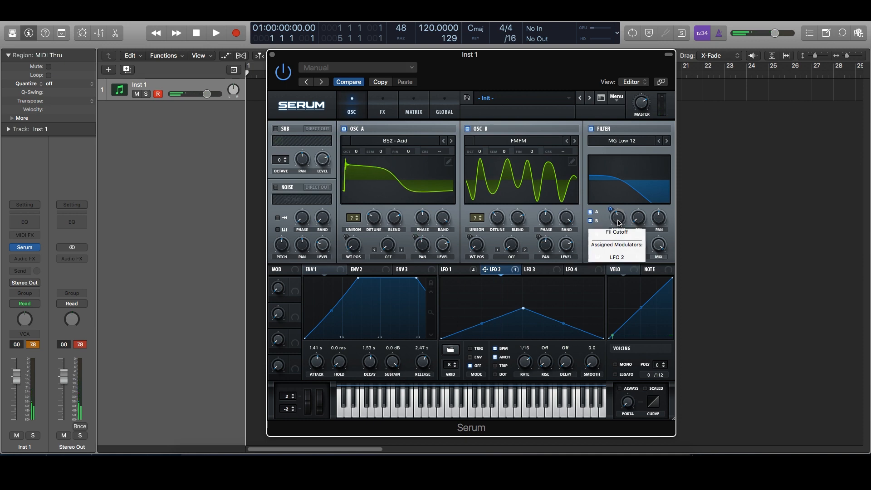
{"action": "left_click_drag", "start_coordinate": [620, 223], "coordinate": [621, 217]}
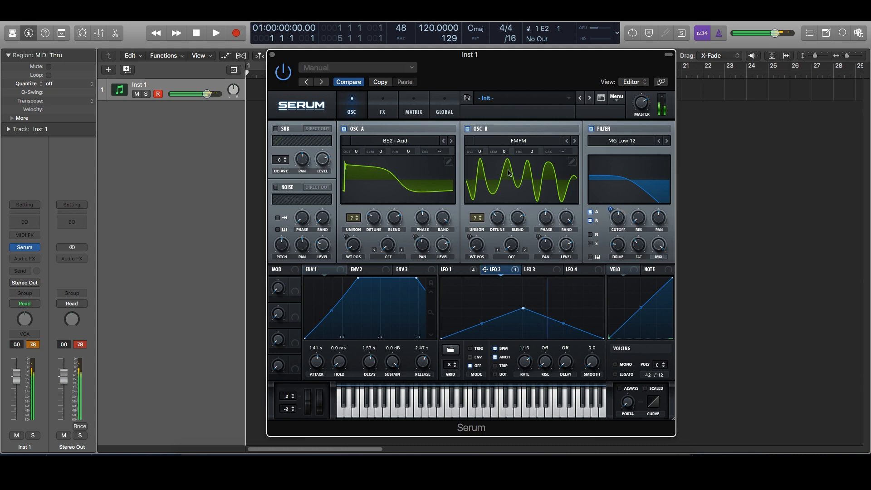
{"action": "left_click_drag", "start_coordinate": [640, 215], "coordinate": [643, 189]}
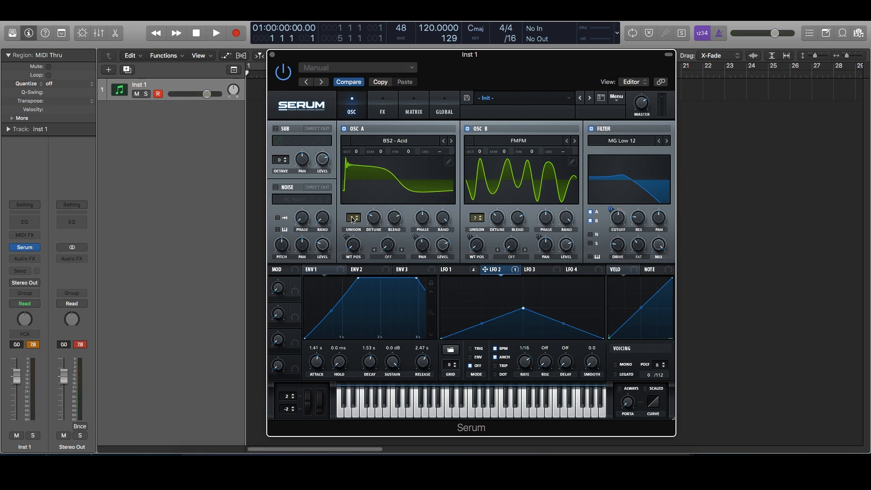
Step: Give oscillator A 14 unison voices with slightly more detune and change its wavetable to BS2 - Filthy
{"action": "left_click_drag", "start_coordinate": [352, 220], "coordinate": [359, 174]}
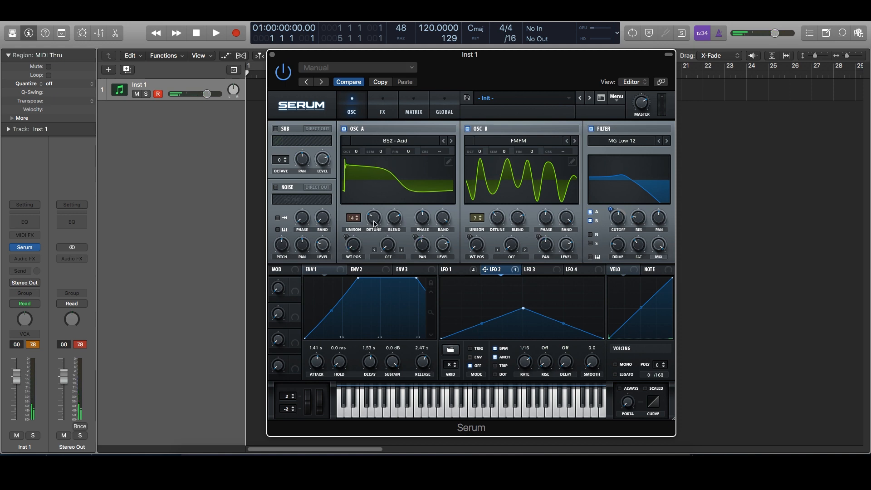
{"action": "left_click_drag", "start_coordinate": [374, 223], "coordinate": [377, 216]}
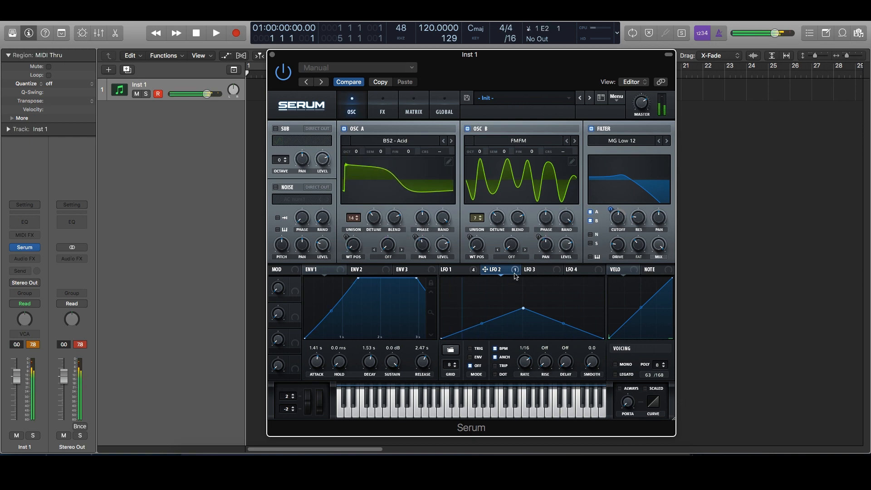
{"action": "left_click", "coordinate": [453, 142]}
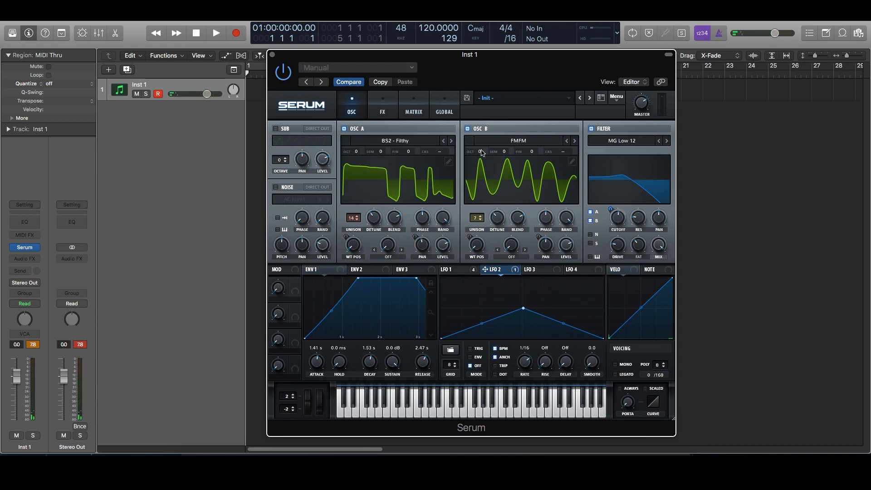
Step: Raise oscillator B by one octave, enable the sub oscillator and review the effects rack
{"action": "left_click_drag", "start_coordinate": [481, 153], "coordinate": [481, 142]}
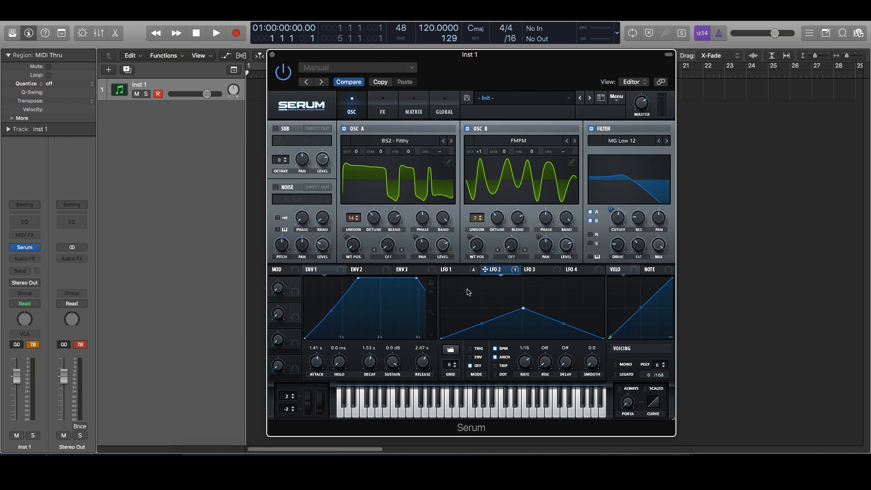
{"action": "left_click", "coordinate": [276, 129]}
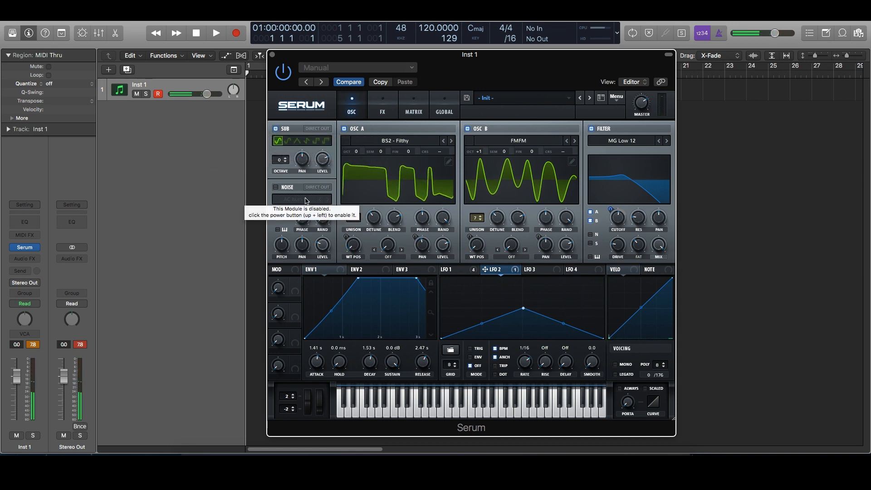
{"action": "left_click", "coordinate": [384, 111]}
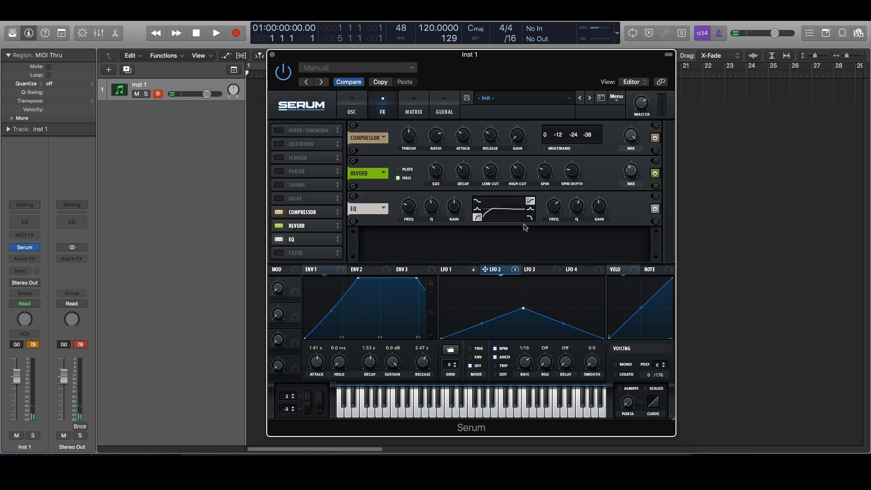
{"action": "left_click", "coordinate": [362, 111]}
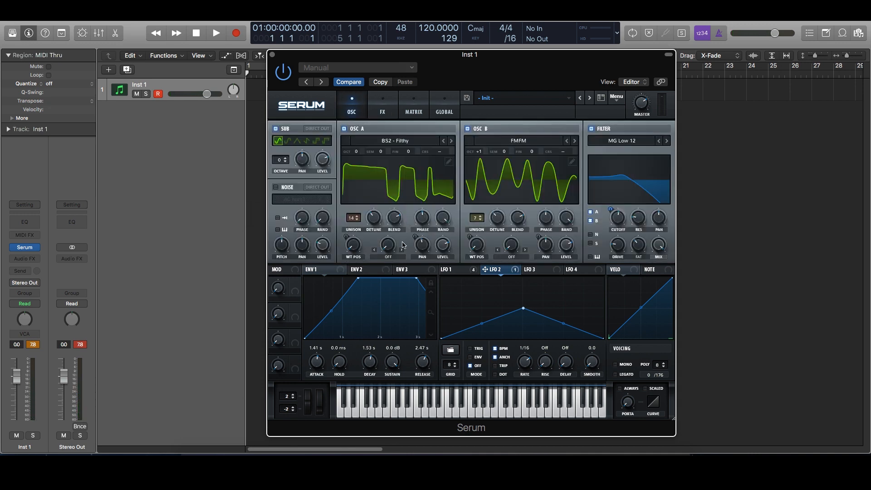